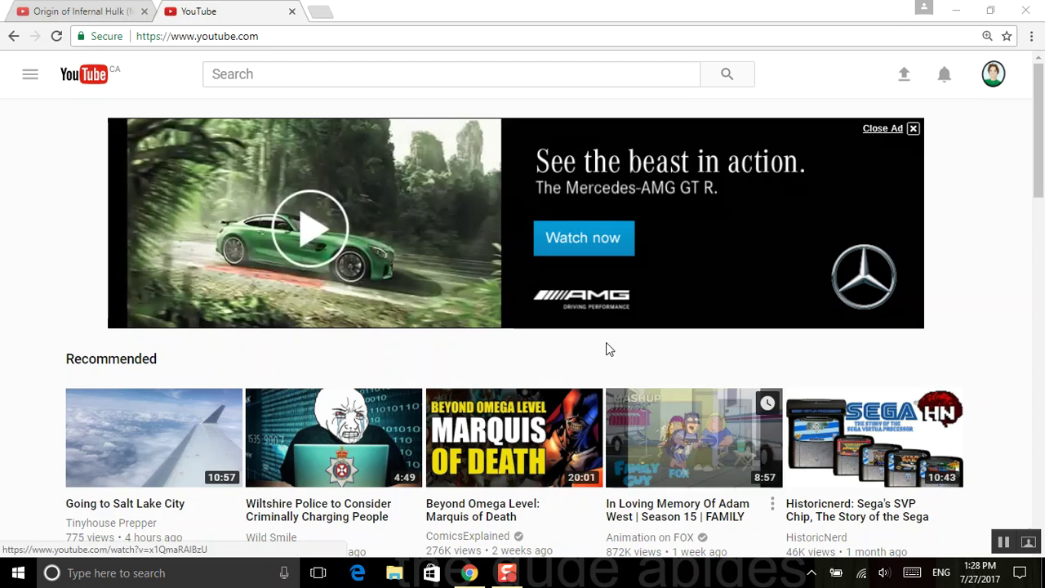
- Search for cmd from the taskbar and launch Command Prompt
left_click(217, 584)
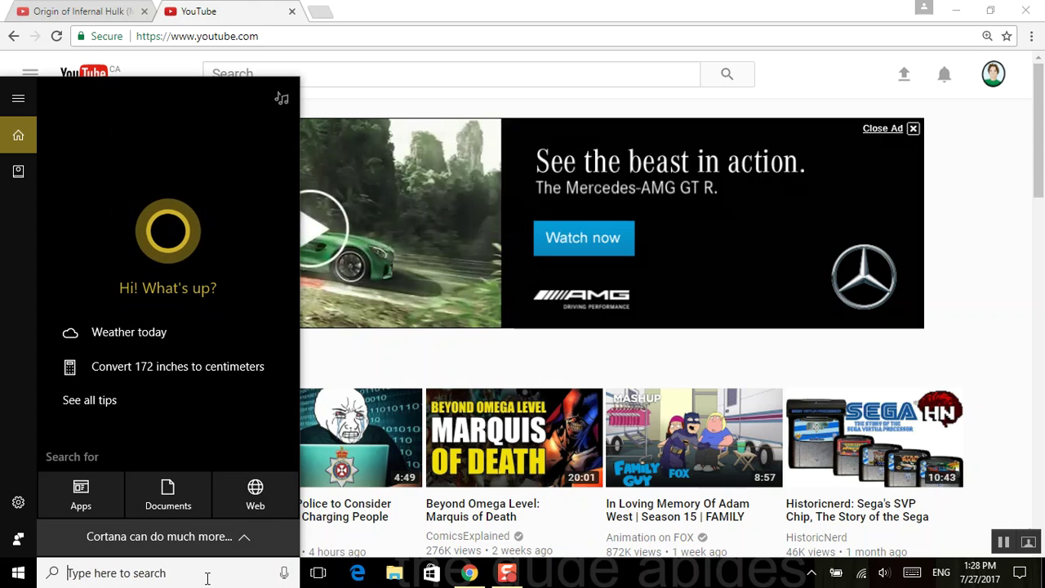
left_click(365, 358)
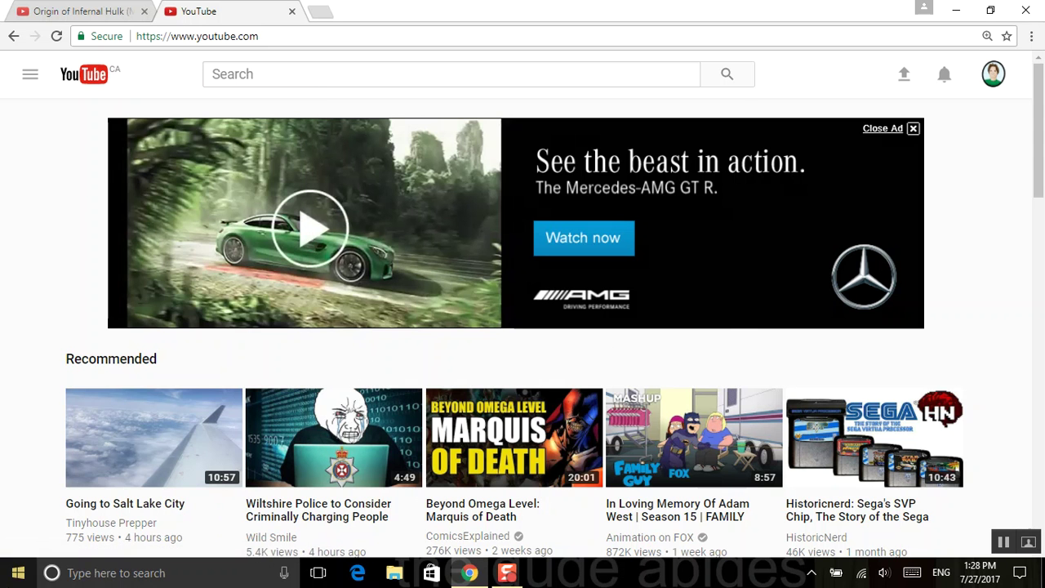
left_click(18, 572)
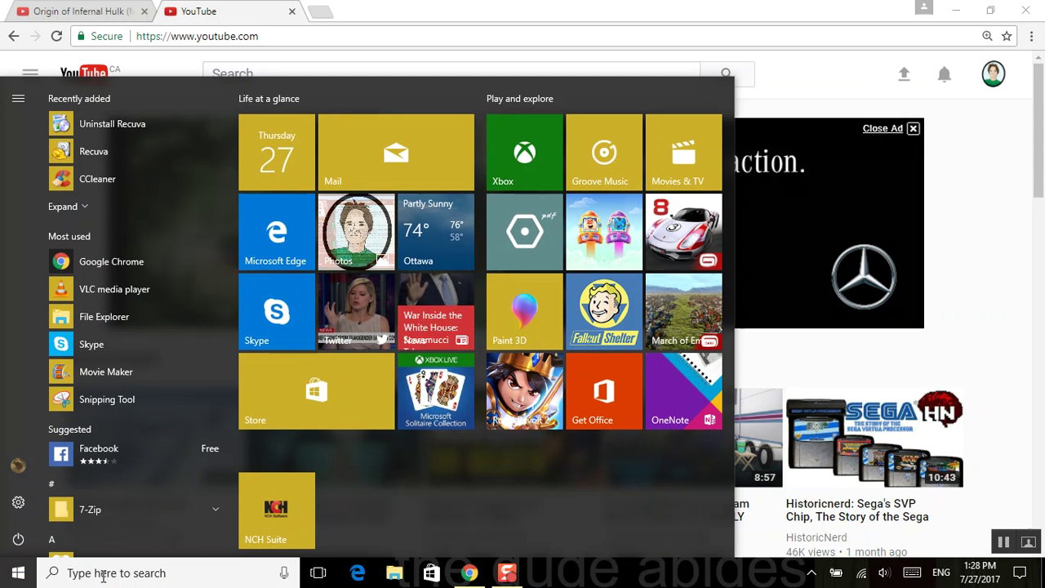
left_click(102, 575)
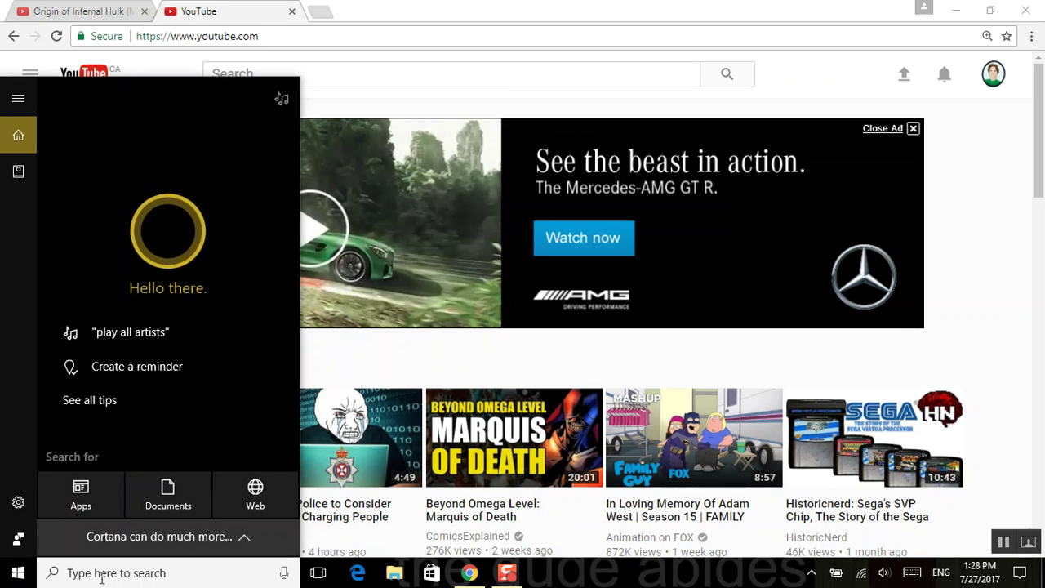
type("cmd")
key("Return")
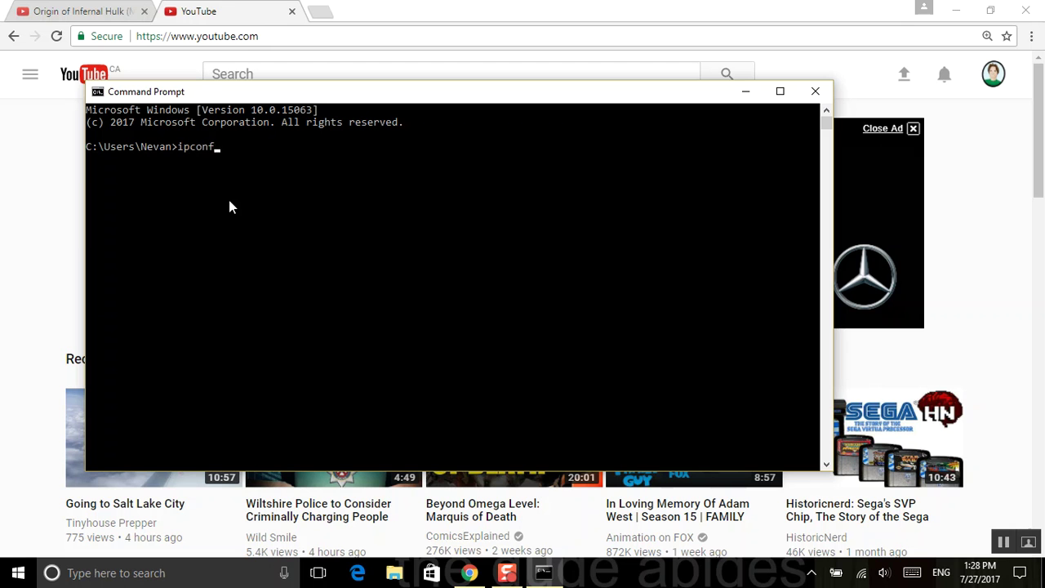
type("ig")
- Run ipconfig to show the Wi-Fi adapter's IPv4, IPv6, subnet mask and gateway
key("Return")
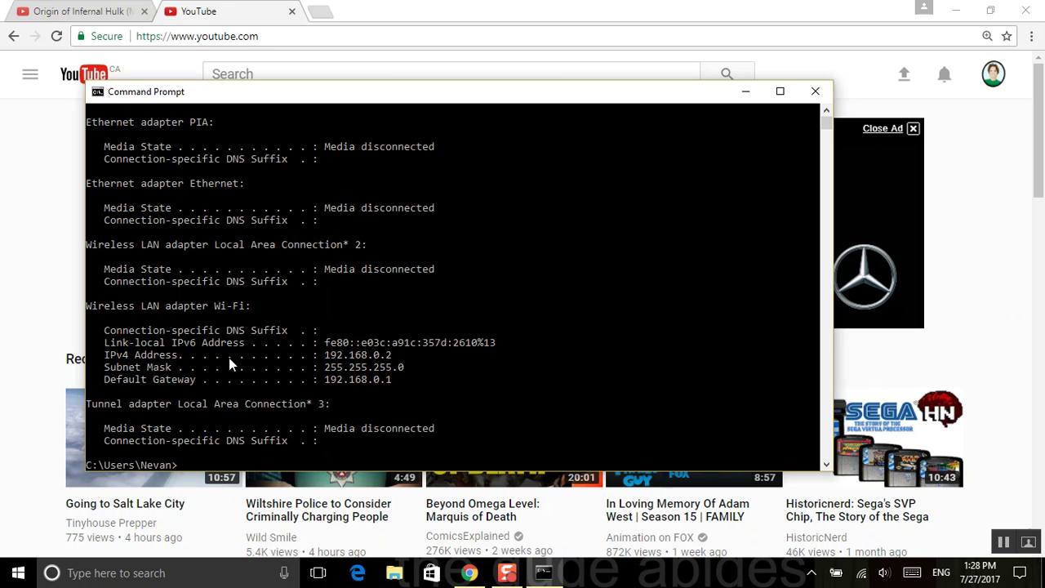
- Select the link-local IPv6 address fe80::e03c:a91c:357d:2610%13 after briefly highlighting the IPv4
left_click_drag(324, 356, 367, 359)
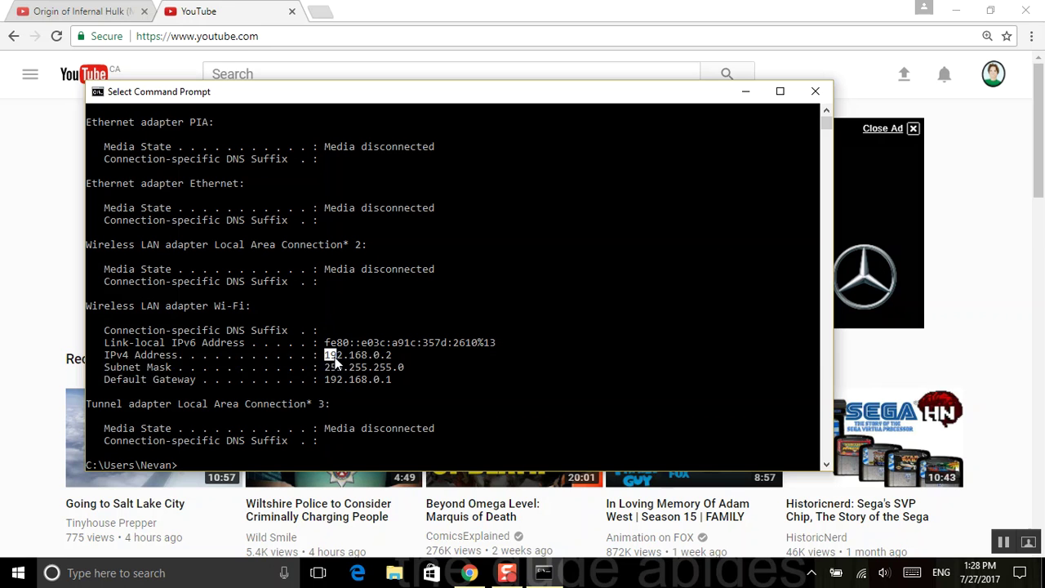
left_click(400, 354)
left_click_drag(378, 343, 532, 343)
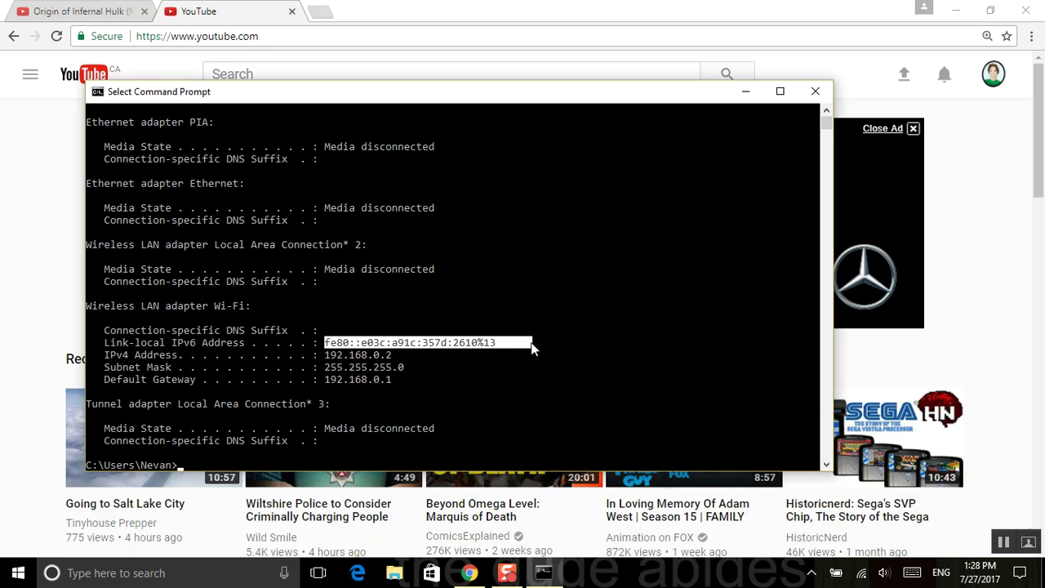
scroll(292, 417, "down", 1)
scroll(291, 422, "up", 2)
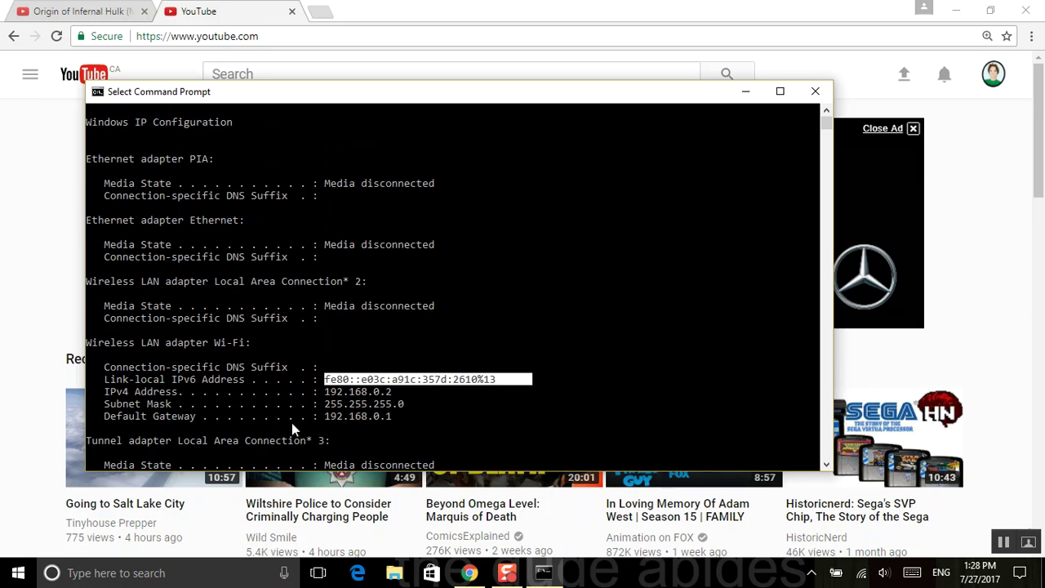
scroll(291, 423, "up", 1)
scroll(291, 422, "down", 1)
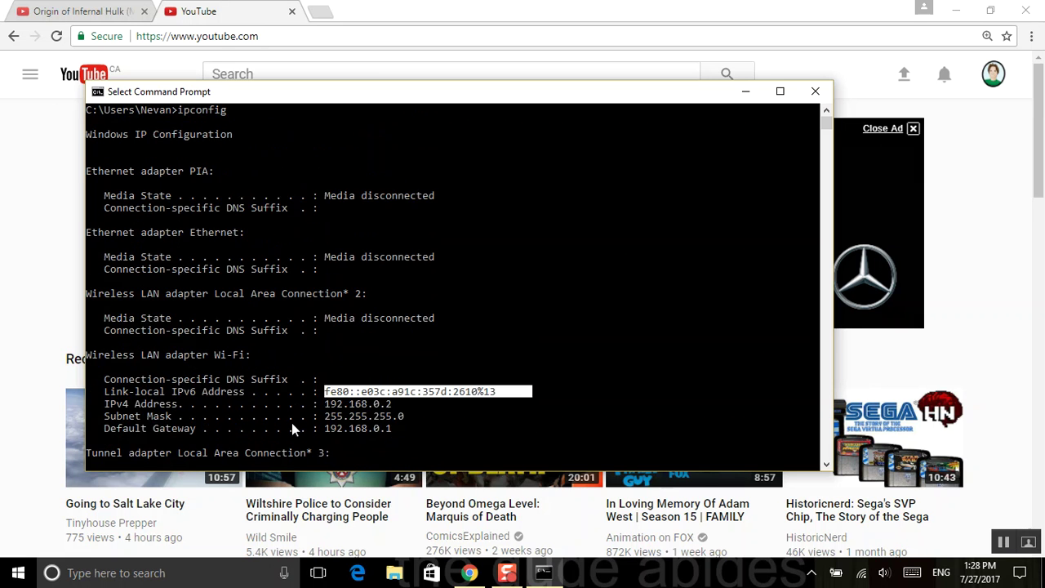
scroll(291, 422, "down", 1)
scroll(303, 398, "down", 1)
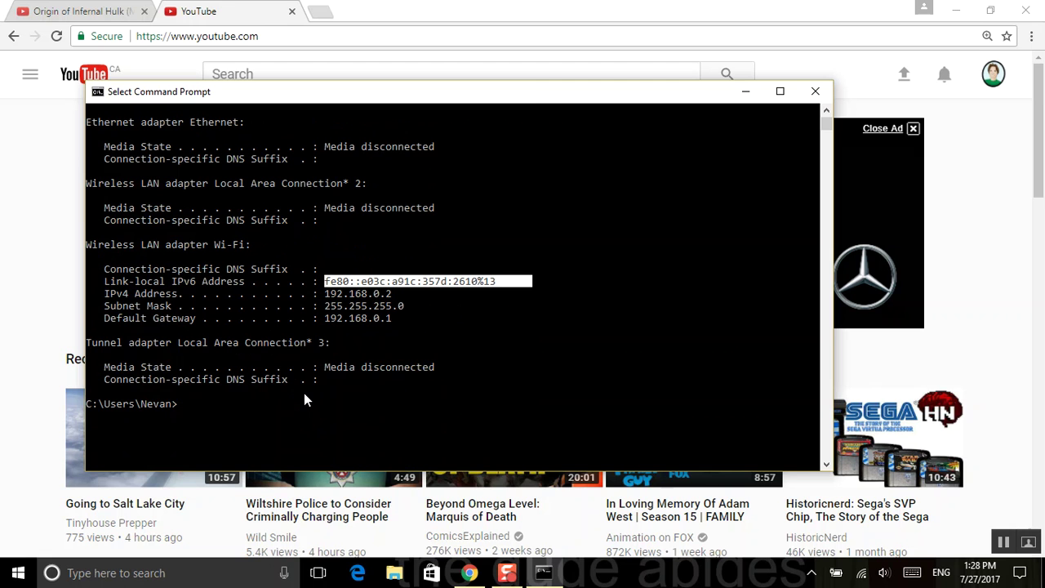